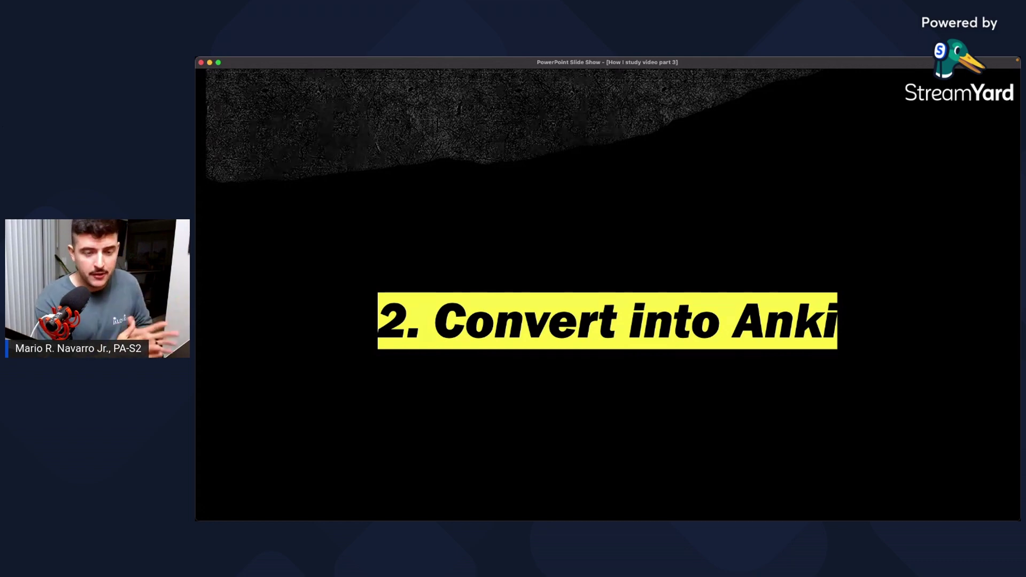
# Advance the slide show two slides, then switch to the desktop space with Anki and the Antibiotic Classes slide.
pyautogui.press('Right')
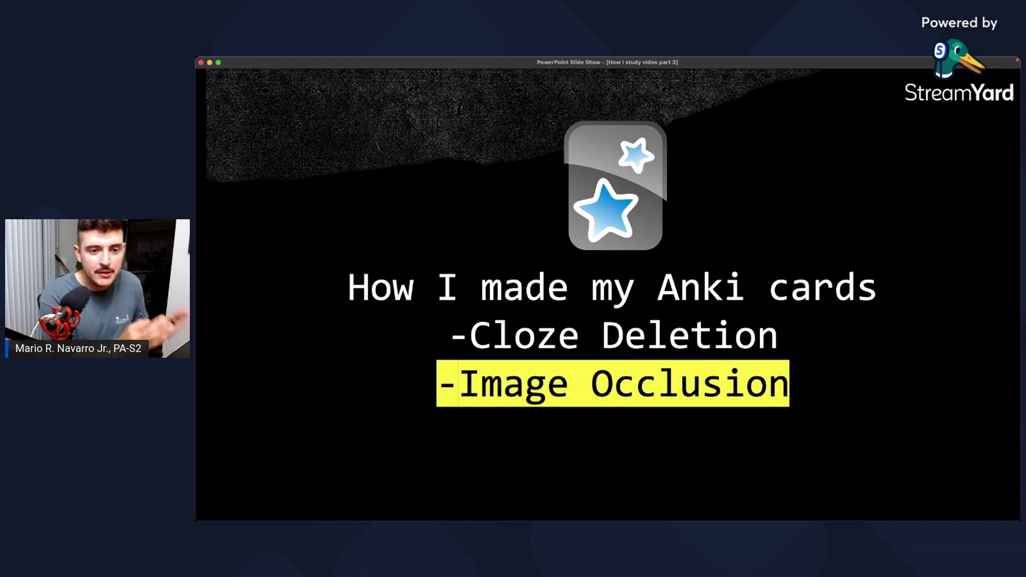
pyautogui.press('Right')
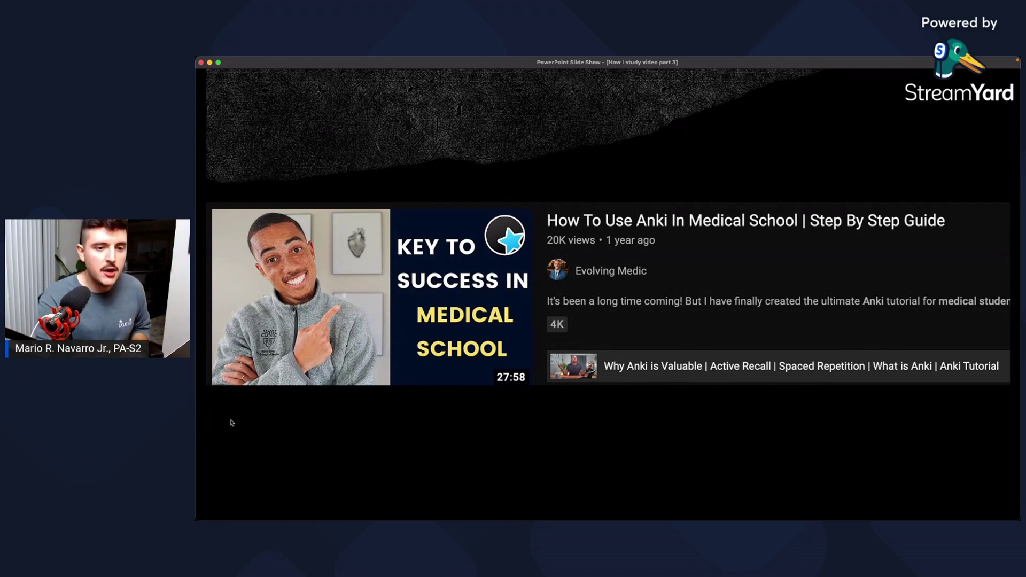
pyautogui.hotkey('ctrl', 'Left')
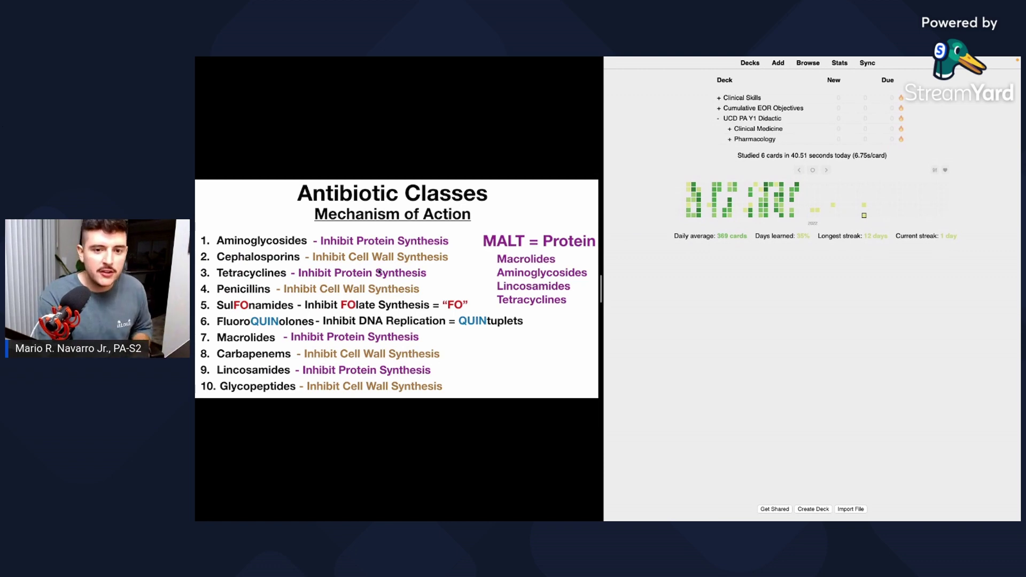
# Create a deck named 'Antibiotics', collapse UCD PA Y1 Didactic, and open the new deck.
pyautogui.click(807, 510)
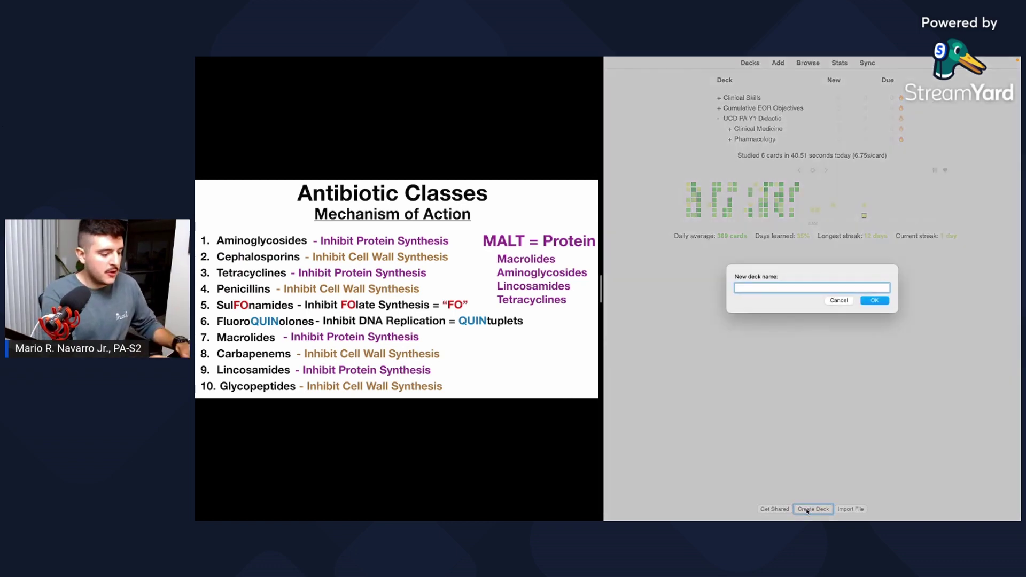
pyautogui.write('Antibiotics')
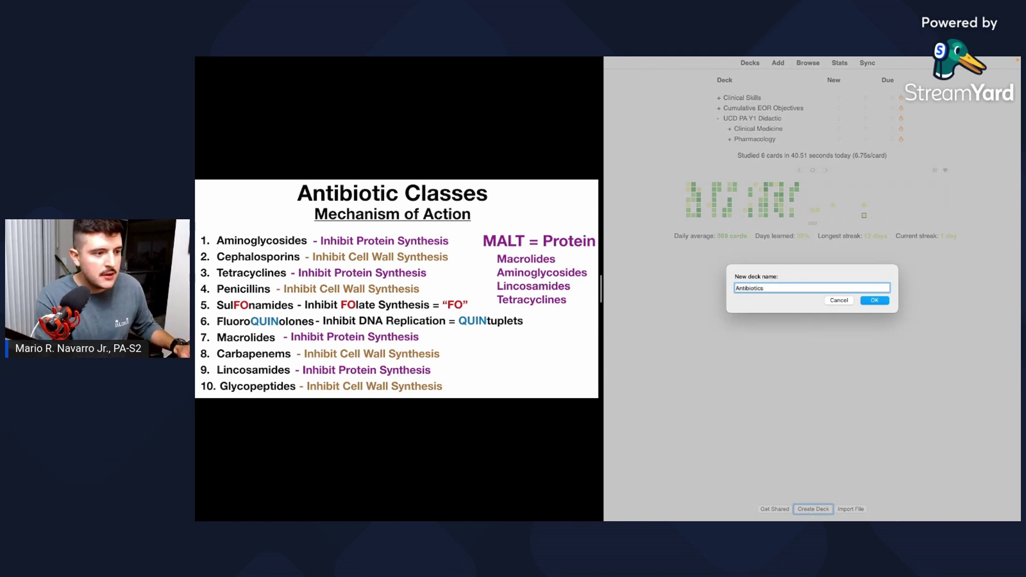
pyautogui.click(874, 301)
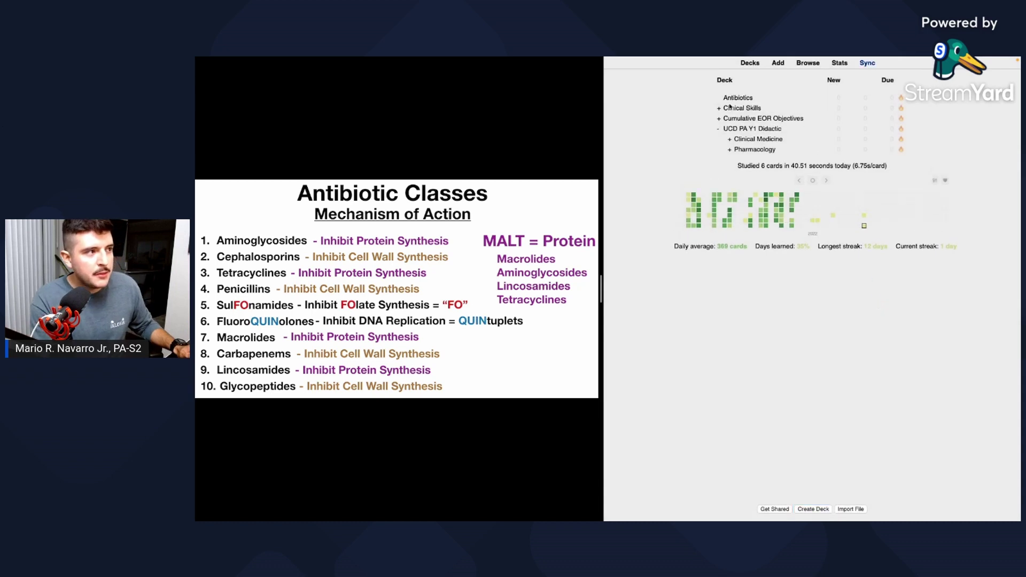
pyautogui.click(719, 129)
pyautogui.click(735, 98)
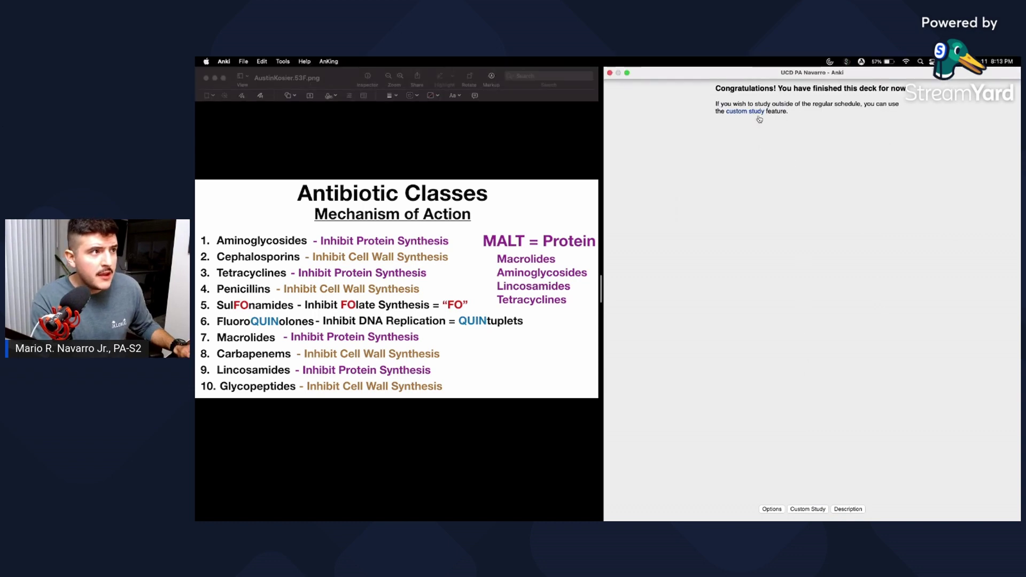
# Start a new note with type Image Occlusion Enhanced, targeting the Antibiotics deck.
pyautogui.click(778, 63)
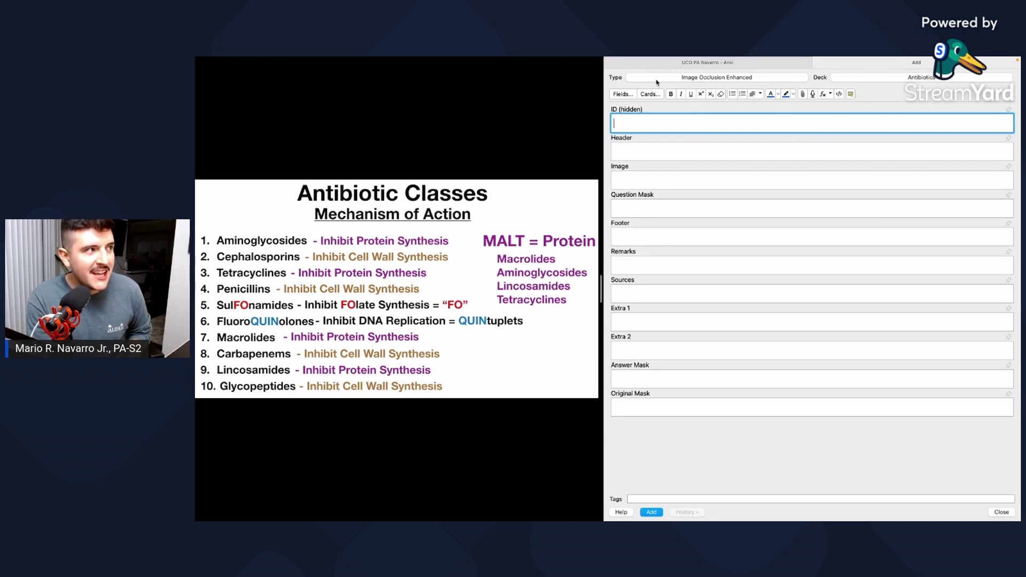
pyautogui.click(703, 81)
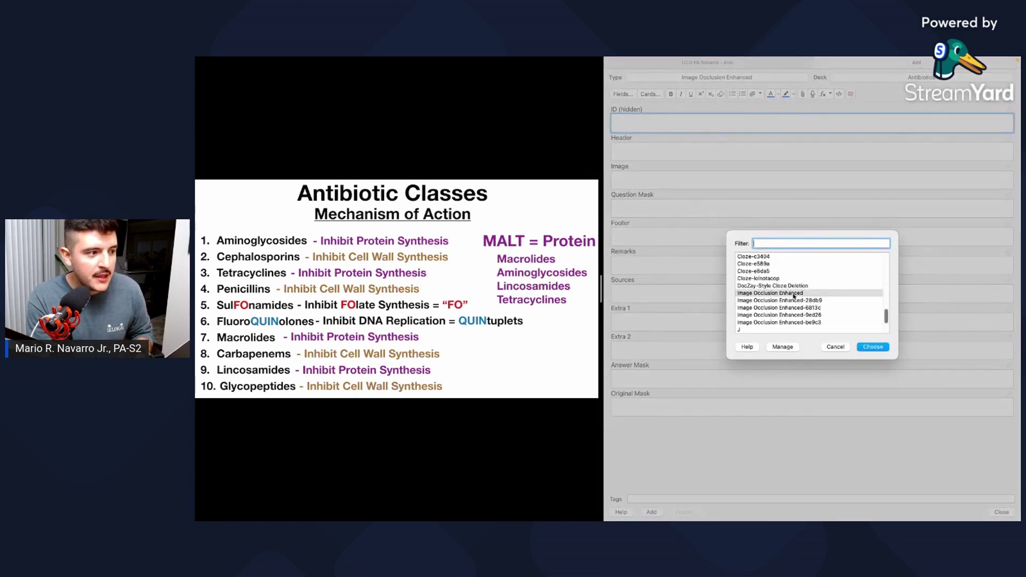
pyautogui.click(794, 297)
pyautogui.click(879, 350)
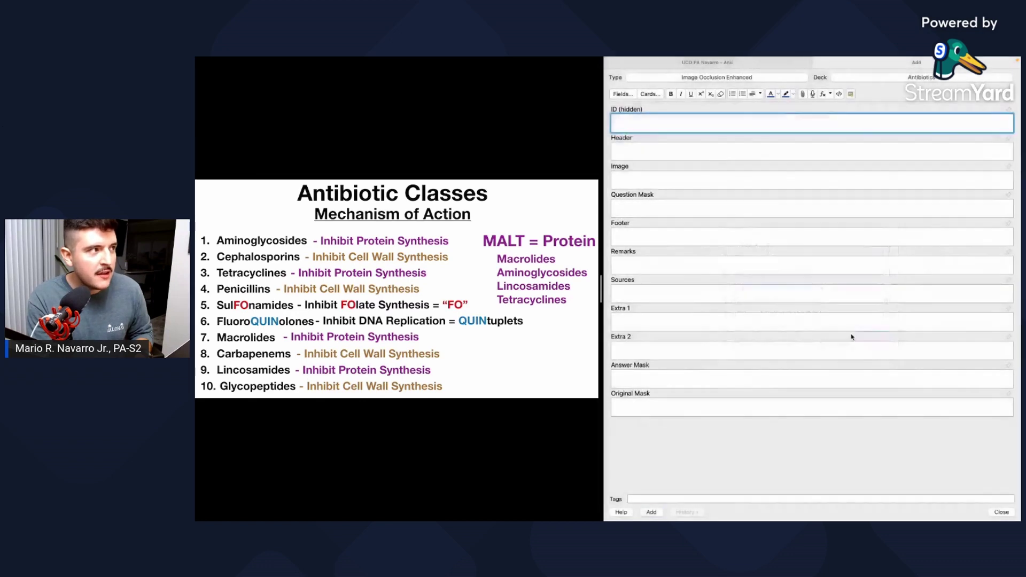
pyautogui.click(941, 79)
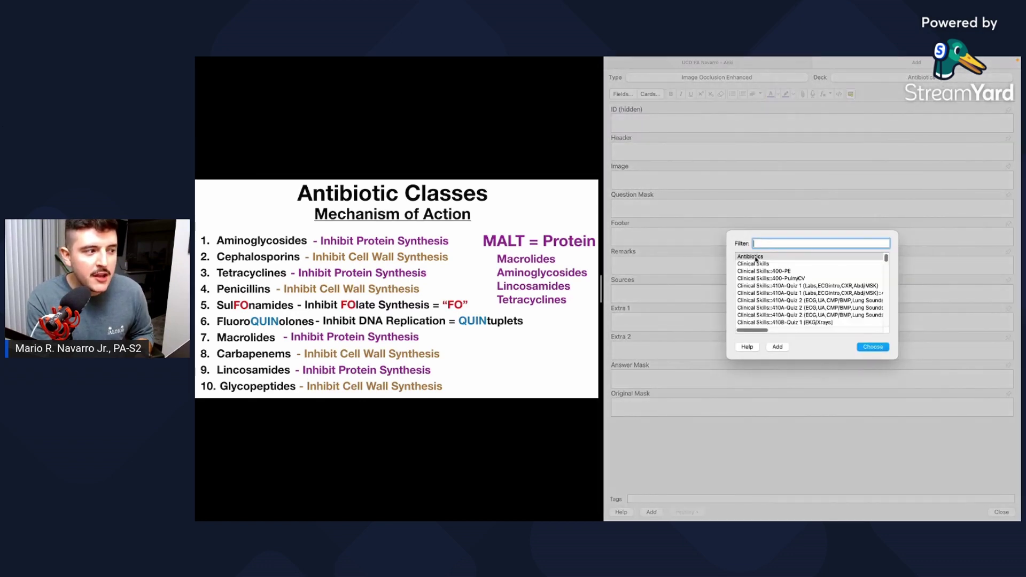
pyautogui.click(756, 259)
pyautogui.click(878, 348)
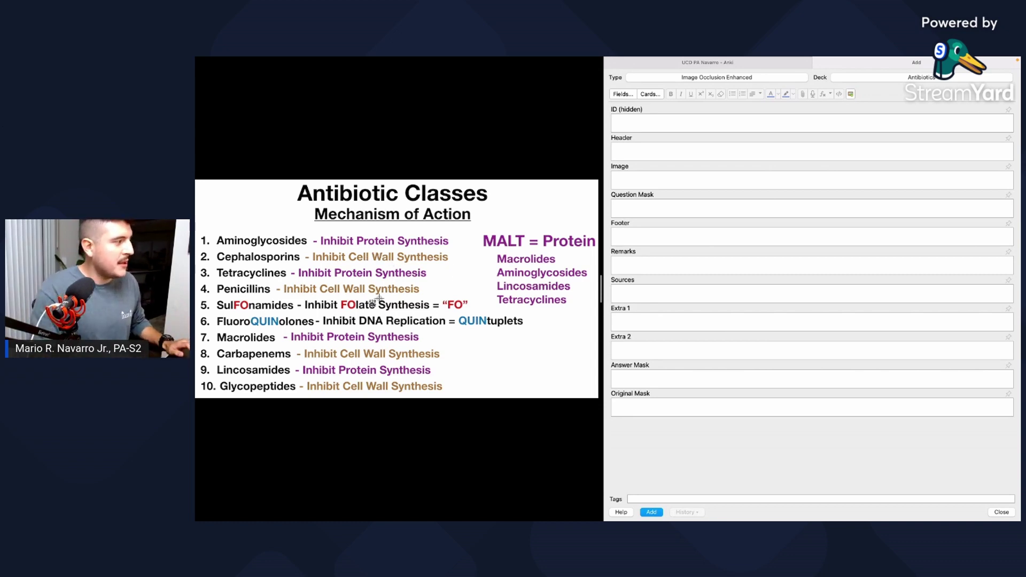
# Try capturing the slide region, then open System Preferences from the Apple menu.
pyautogui.moveTo(202, 183); pyautogui.dragTo(539, 416)
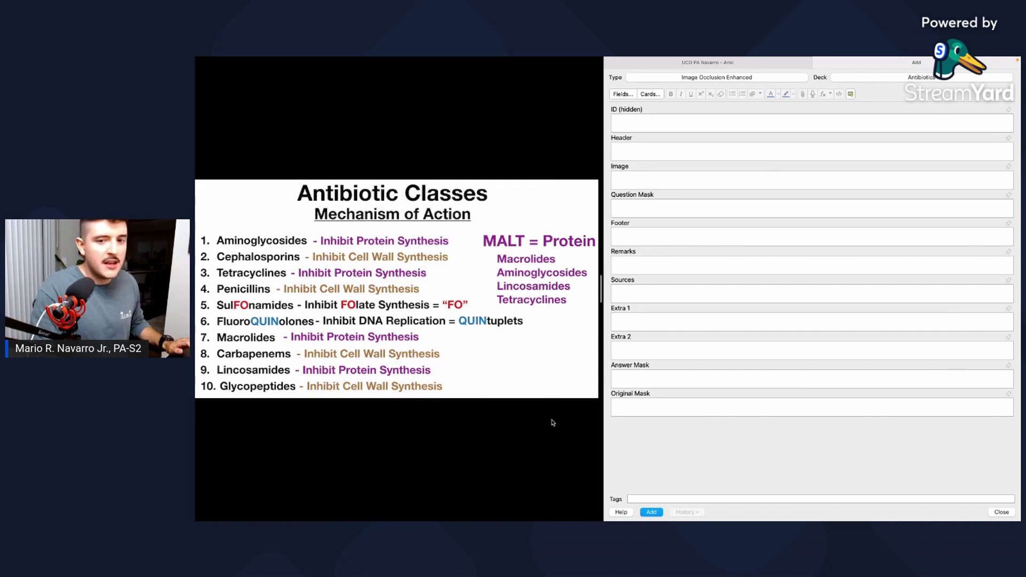
pyautogui.click(205, 61)
pyautogui.click(229, 88)
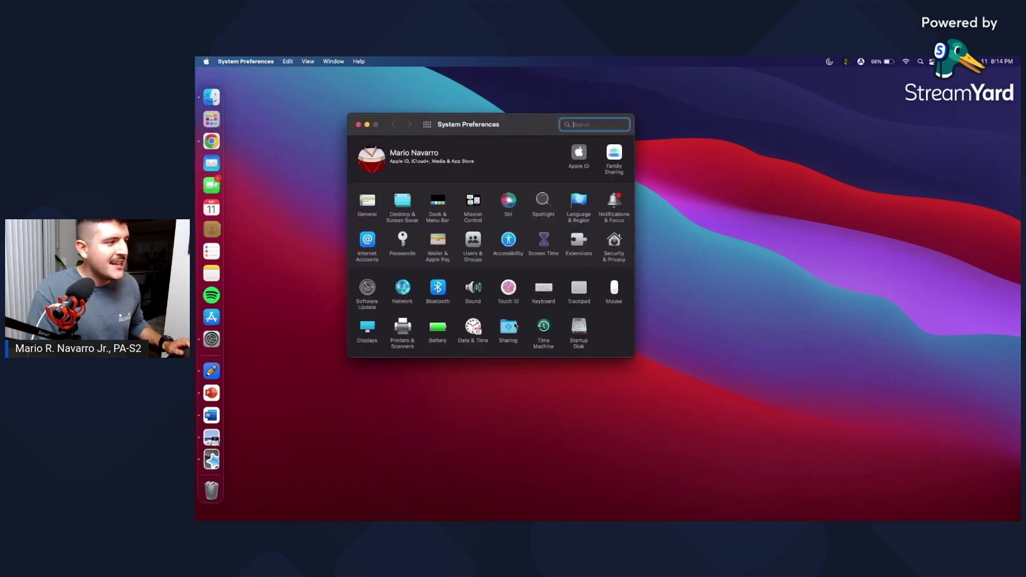
# Look up the Keyboard > Shortcuts > Screenshots copy-selected-area shortcut, then return to the Anki space.
pyautogui.click(553, 292)
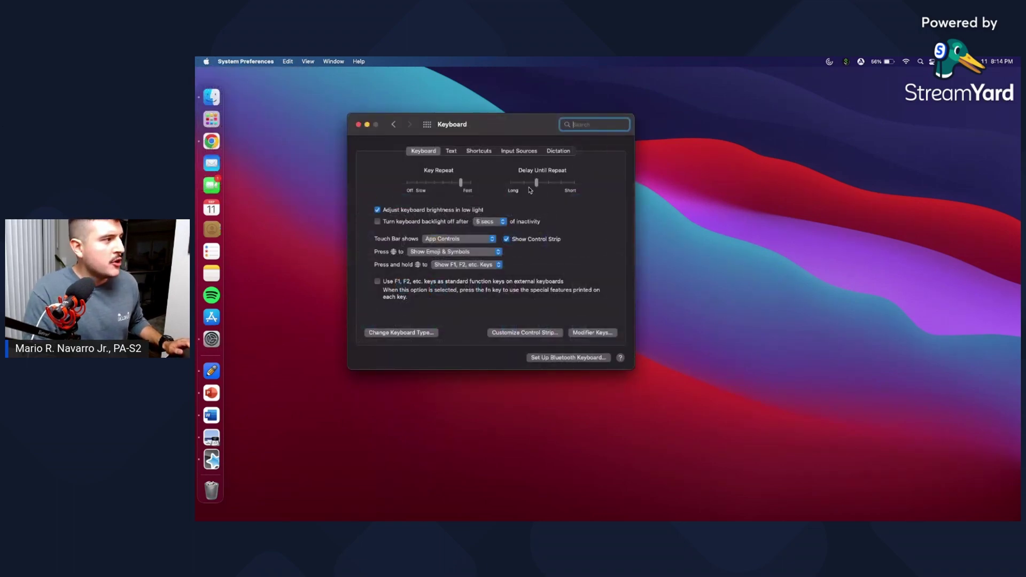
pyautogui.click(487, 152)
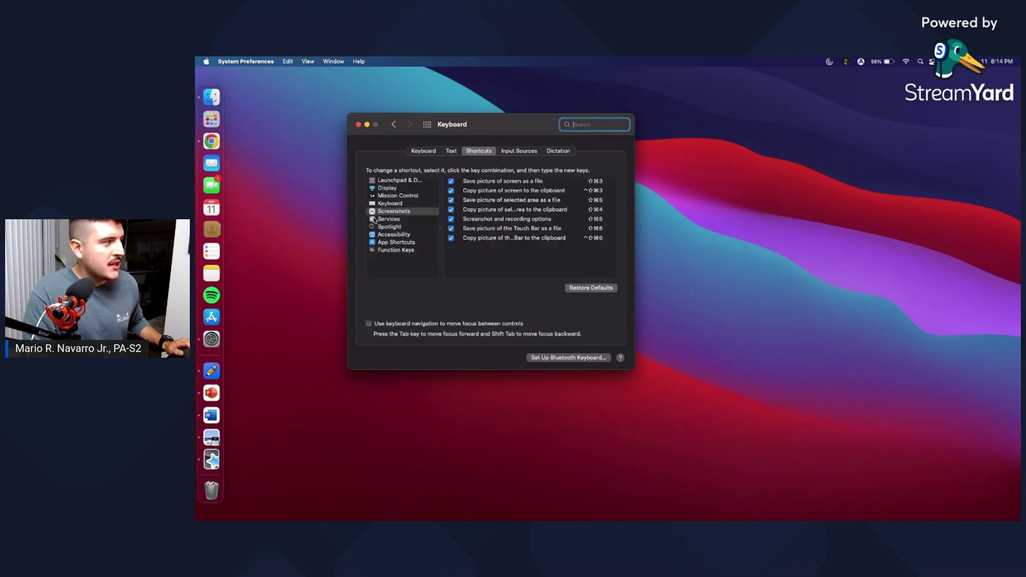
pyautogui.click(388, 188)
pyautogui.click(388, 214)
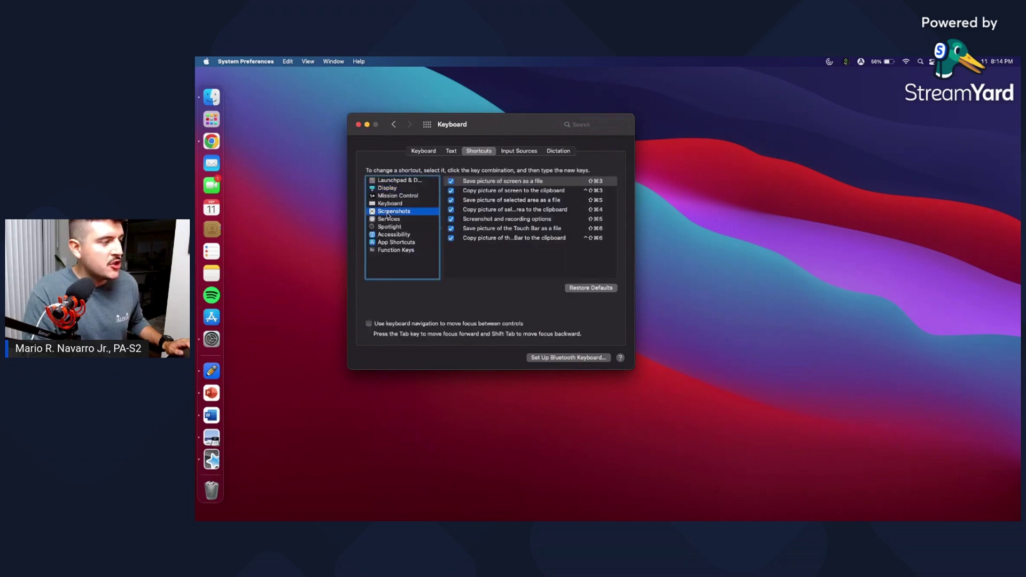
pyautogui.click(471, 211)
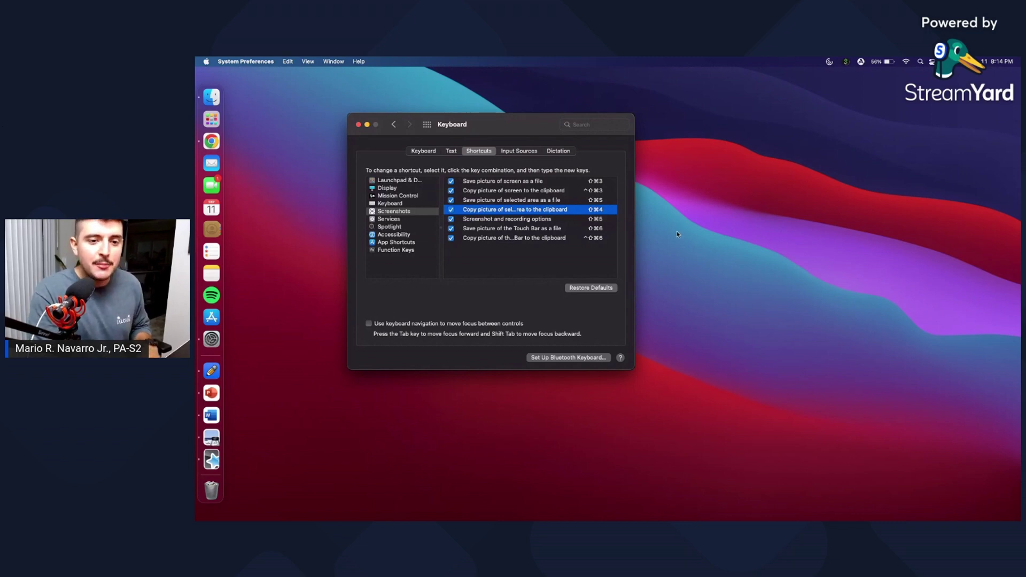
pyautogui.hotkey('ctrl', 'Right')
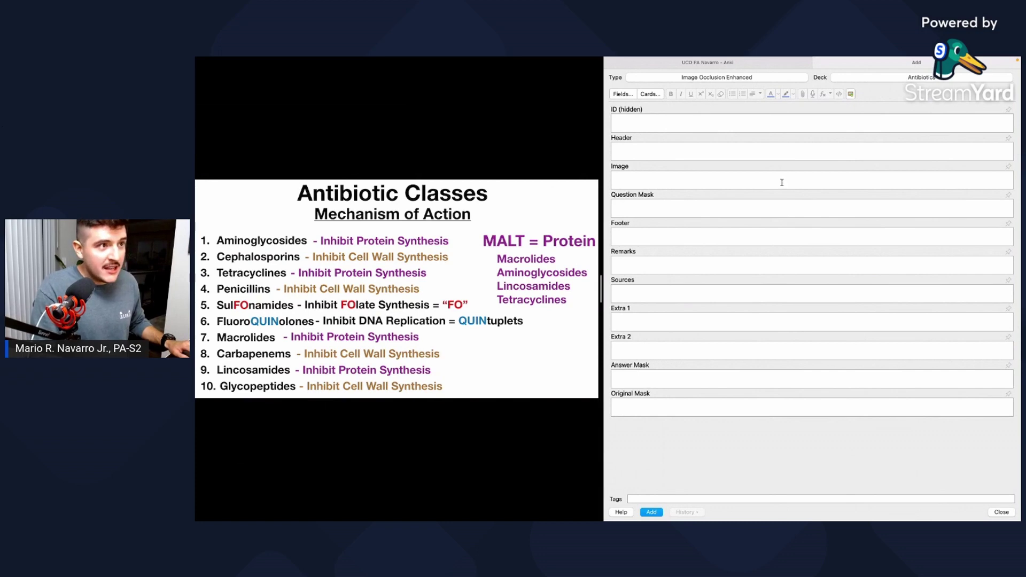
# Capture the Antibiotic Classes slide to the clipboard and load it, fitted, into the Image Occlusion editor.
pyautogui.press('super+shift+4')
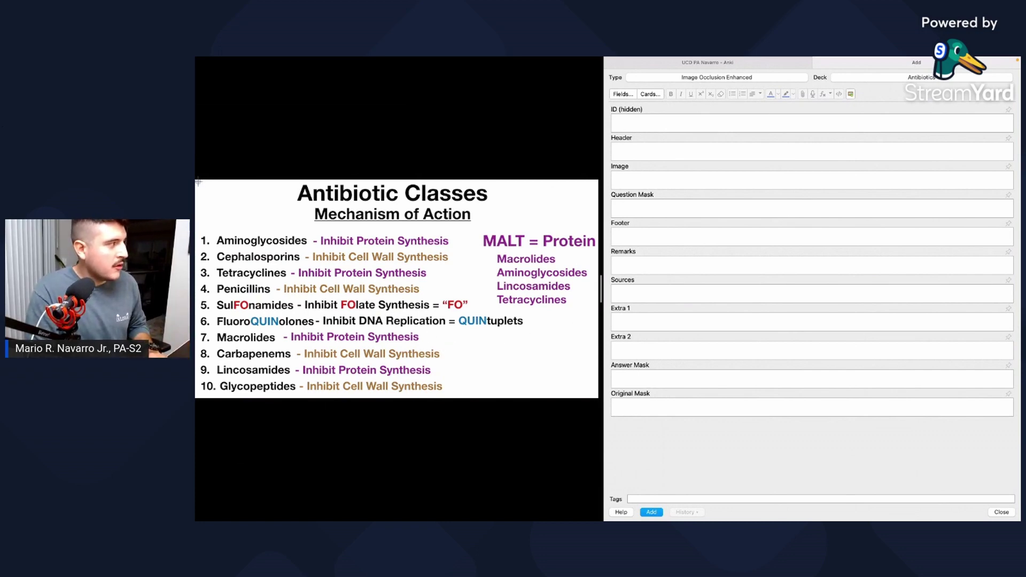
pyautogui.moveTo(199, 181); pyautogui.dragTo(598, 400)
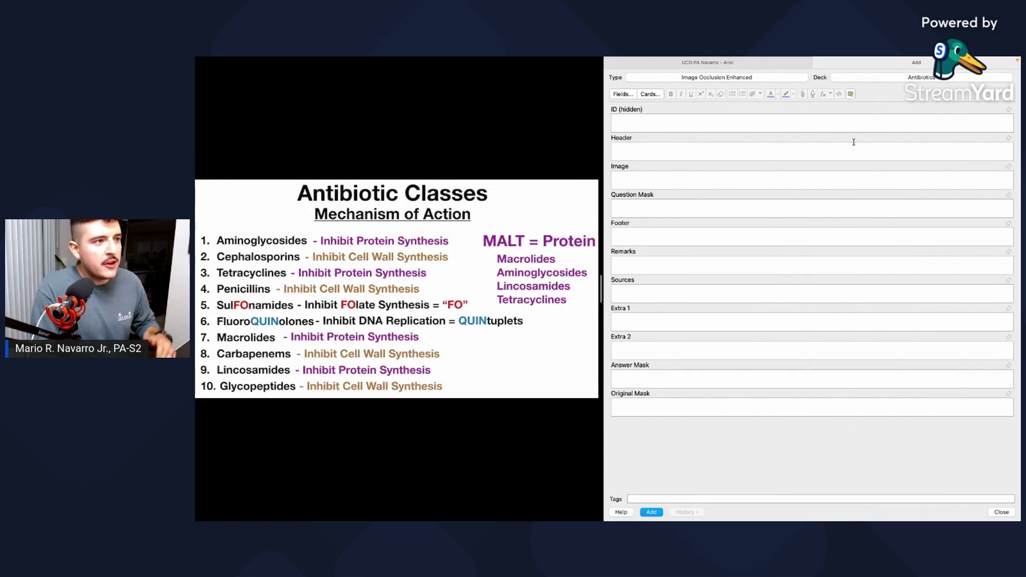
pyautogui.click(850, 95)
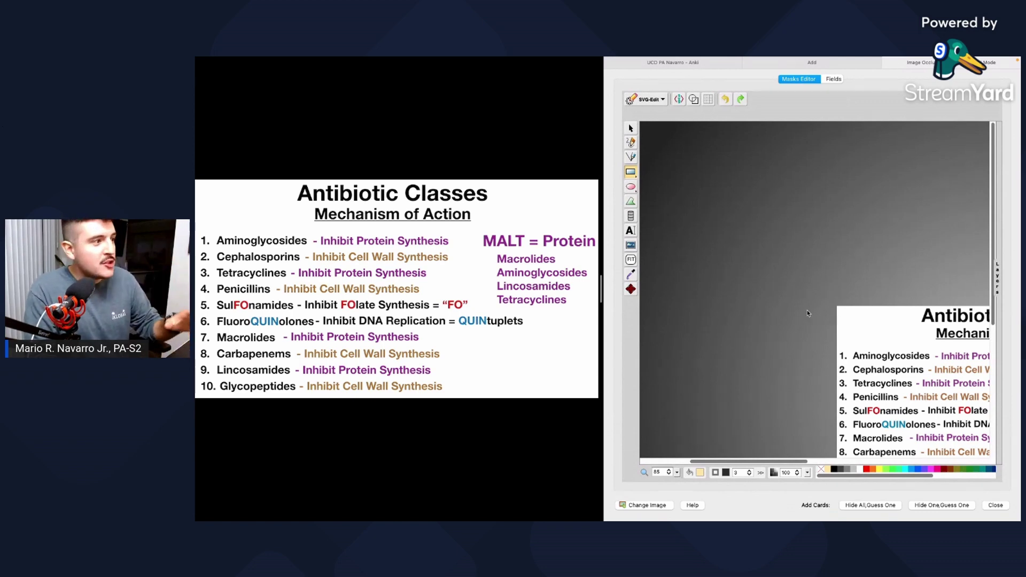
pyautogui.click(631, 261)
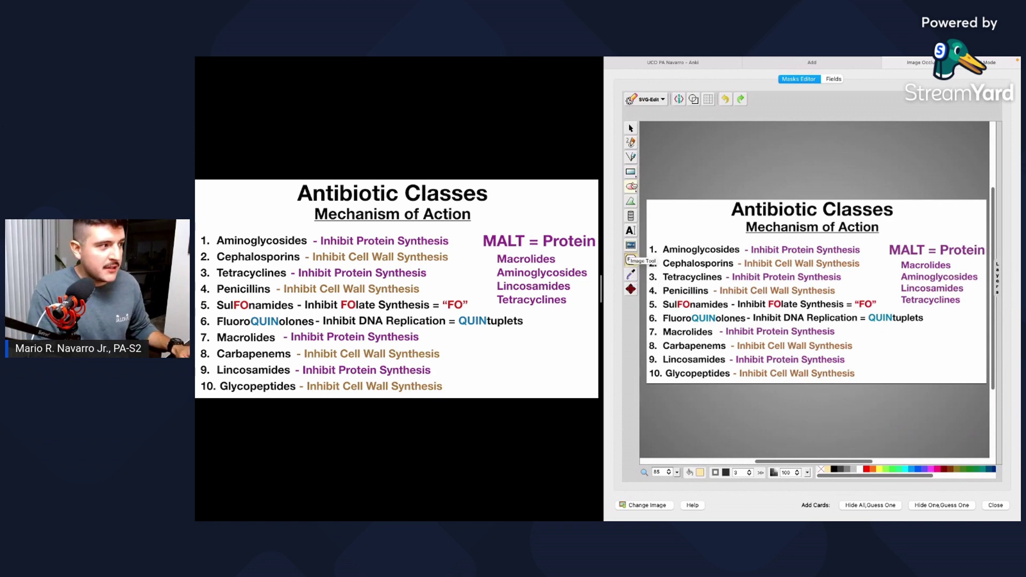
pyautogui.click(631, 173)
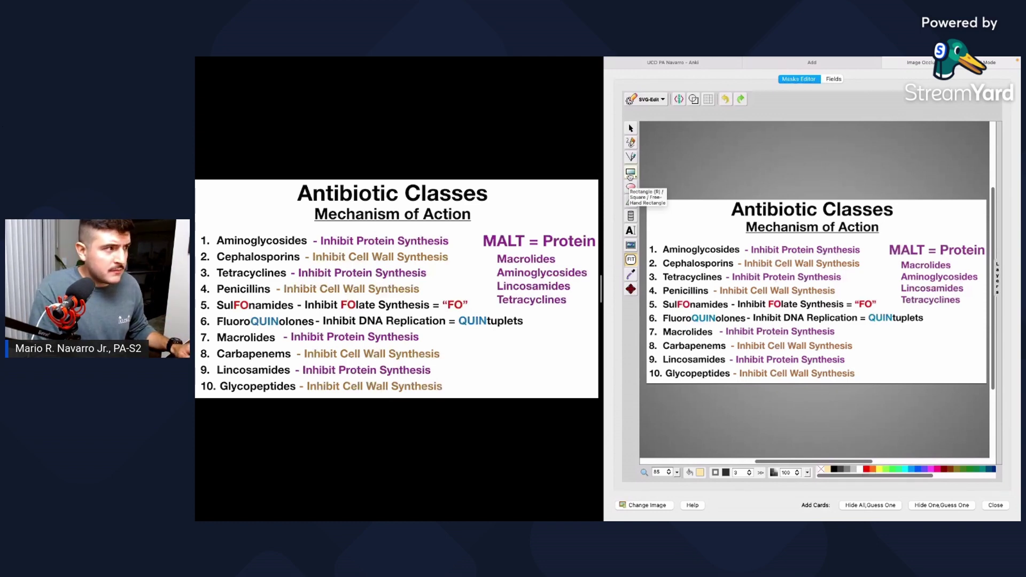
# Enter 'Antibiotic classes MOA' in the Header field and return to the Masks Editor.
pyautogui.click(834, 79)
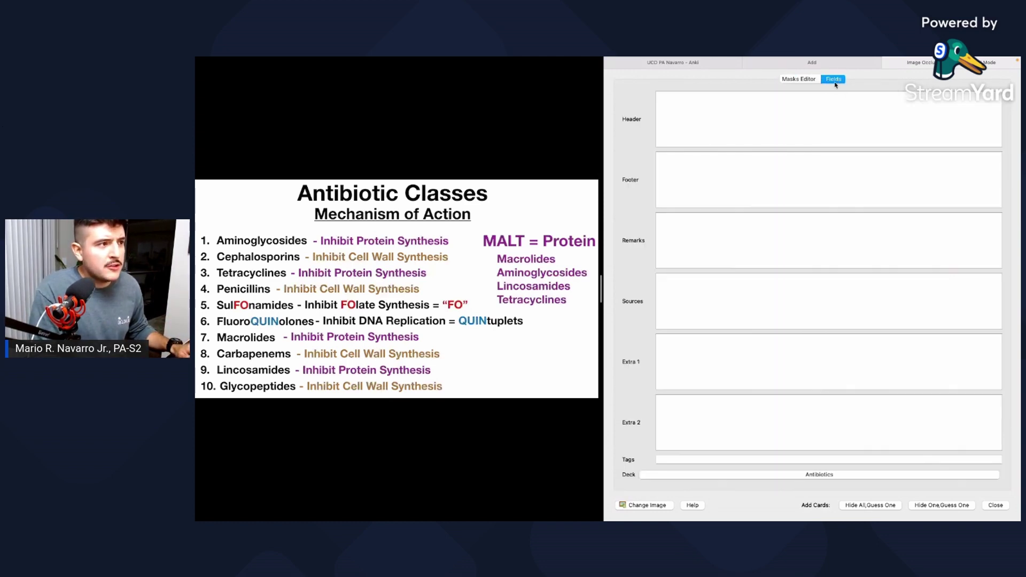
pyautogui.write('Antiobitio')
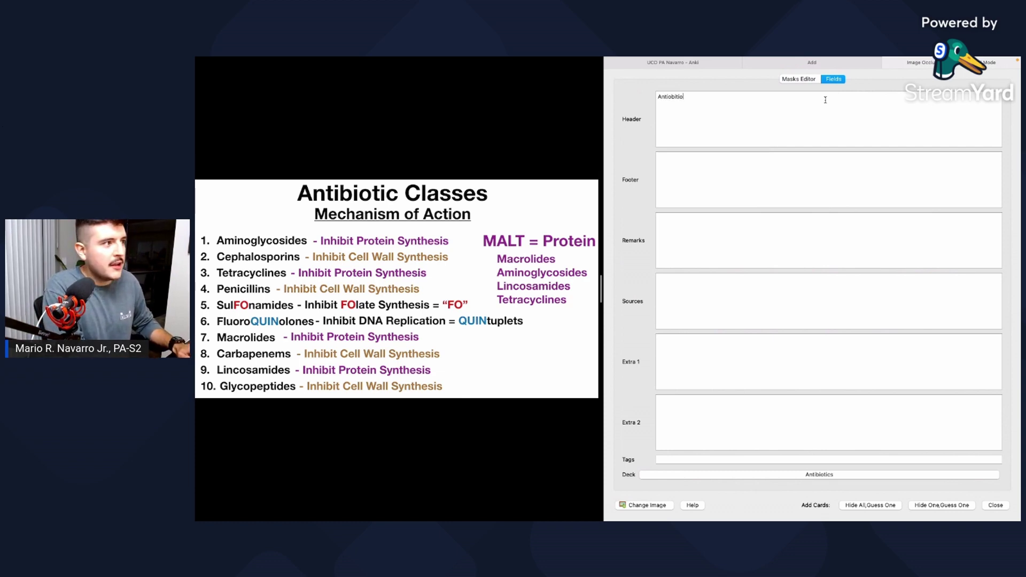
pyautogui.press('BackSpace')
pyautogui.press('BackSpace')
pyautogui.press('BackSpace')
pyautogui.press('BackSpace')
pyautogui.press('BackSpace')
pyautogui.press('BackSpace')
pyautogui.write('biotic classes MOA')
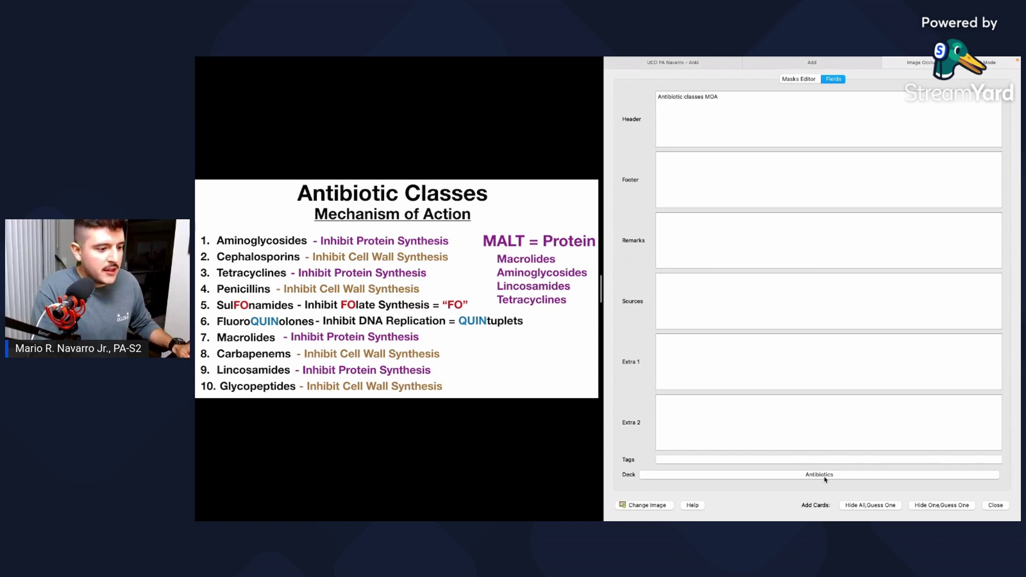
pyautogui.click(795, 80)
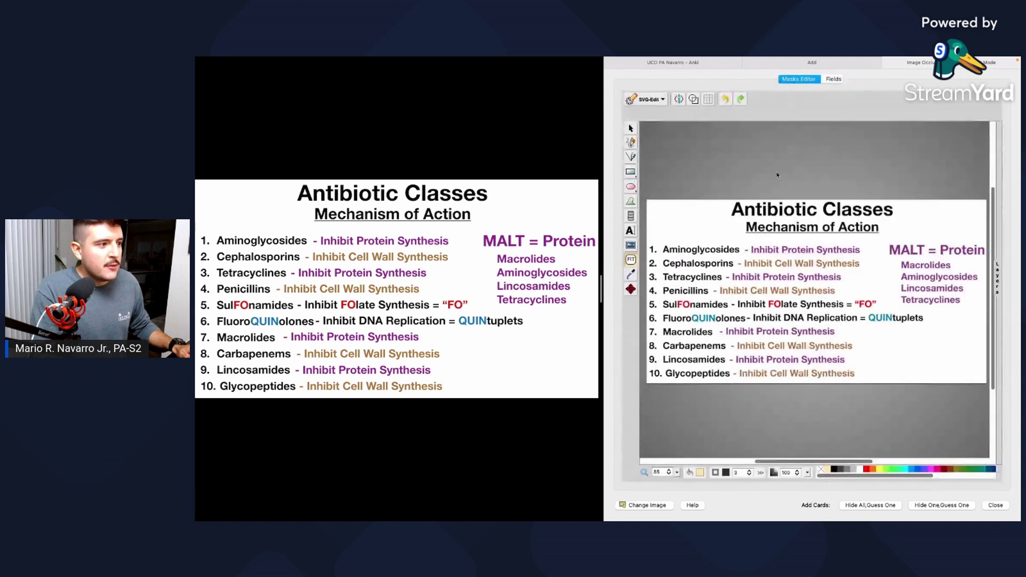
# Draw rectangle masks over the MALT list, Aminoglycosides, Tetracyclines, Macrolides and Lincosamides, then select the drug-name masks.
pyautogui.click(630, 172)
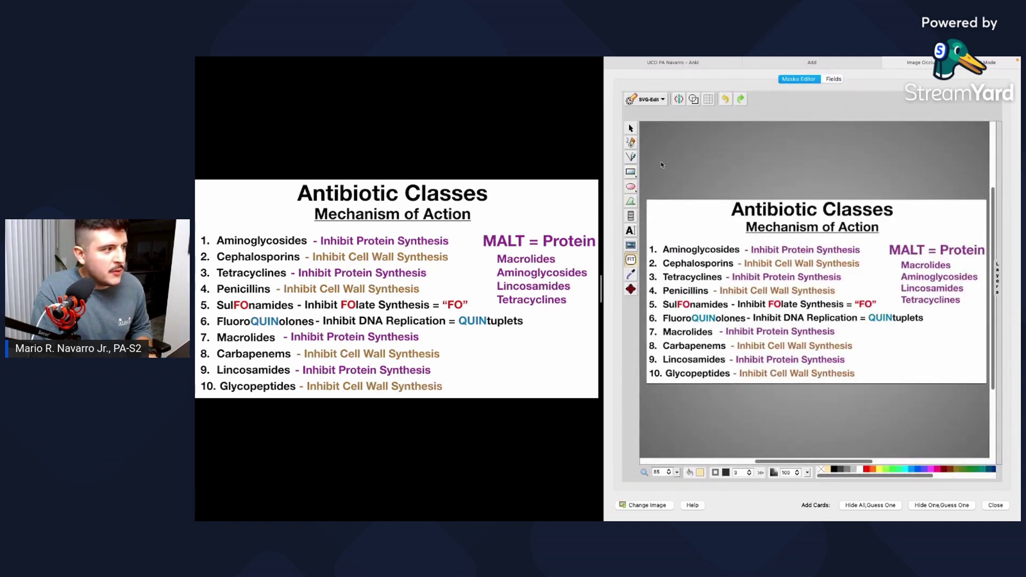
pyautogui.click(631, 172)
pyautogui.moveTo(905, 265)
pyautogui.mouseDown()
pyautogui.moveTo(960, 313)
pyautogui.moveTo(980, 311)
pyautogui.mouseUp()
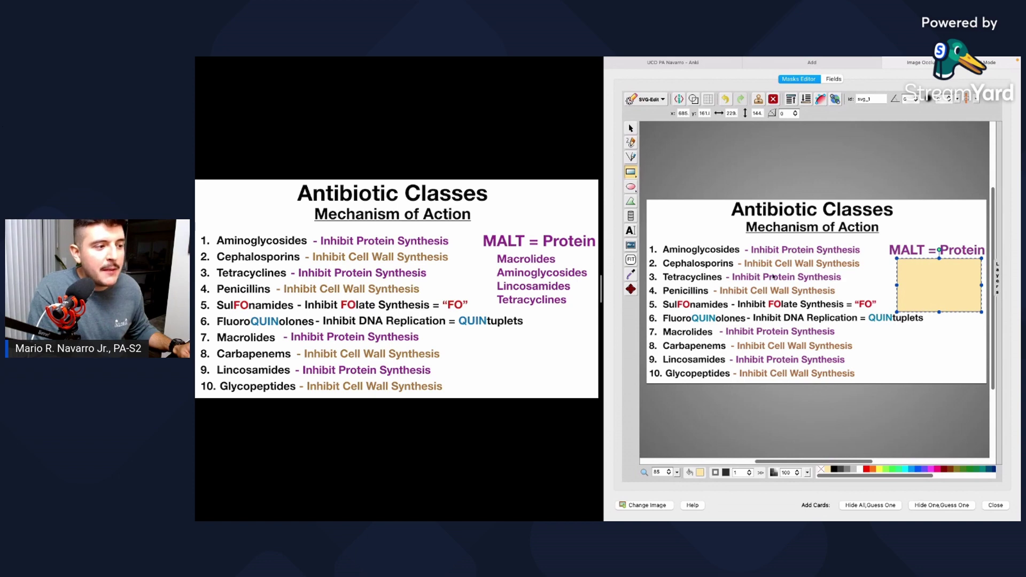
pyautogui.moveTo(661, 246)
pyautogui.mouseDown()
pyautogui.moveTo(679, 257)
pyautogui.moveTo(745, 257)
pyautogui.mouseUp()
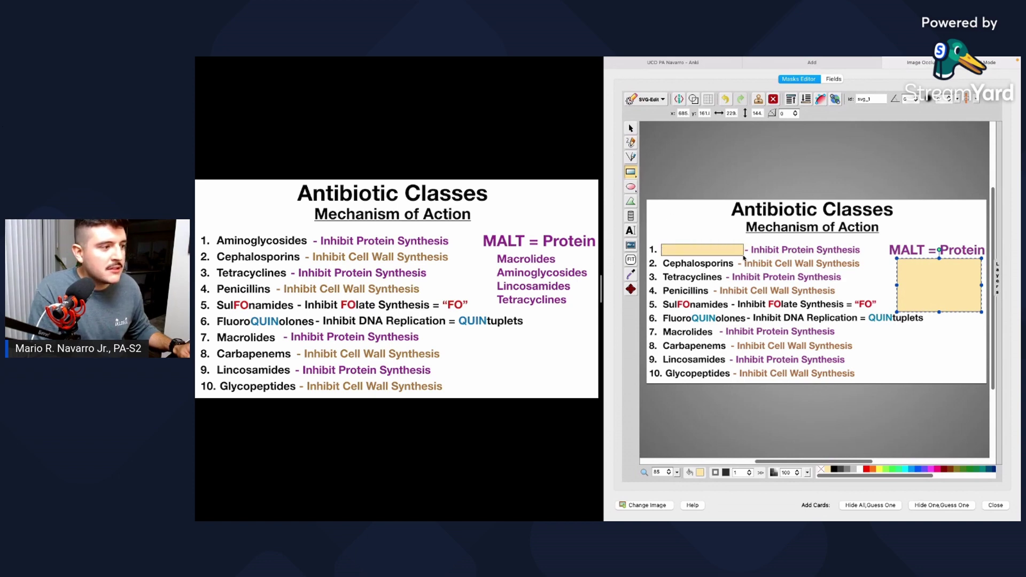
pyautogui.moveTo(663, 271); pyautogui.dragTo(725, 284)
pyautogui.moveTo(662, 325)
pyautogui.mouseDown()
pyautogui.moveTo(715, 338)
pyautogui.moveTo(672, 361)
pyautogui.moveTo(726, 366)
pyautogui.mouseUp()
pyautogui.press('v')
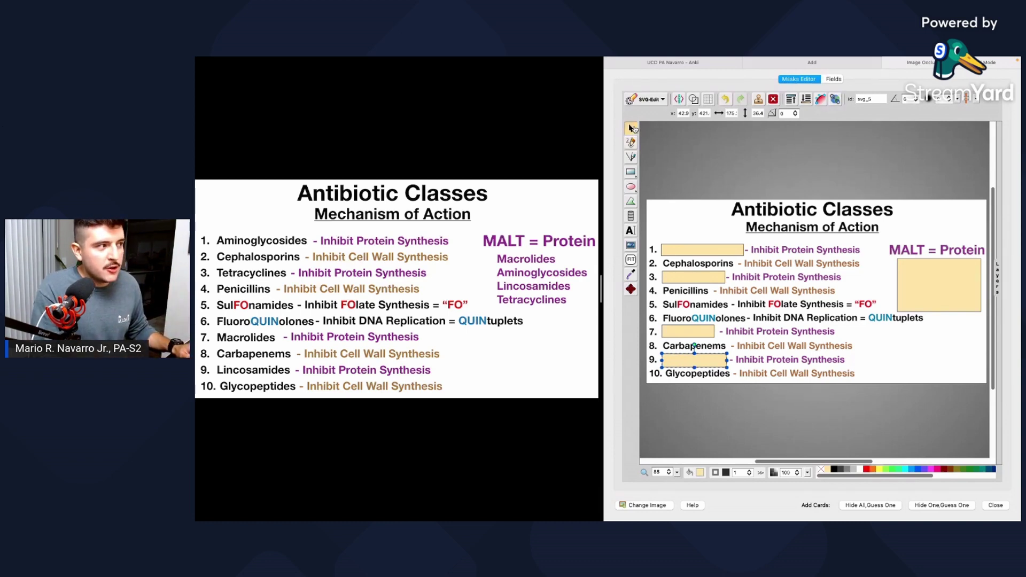
pyautogui.moveTo(656, 229); pyautogui.dragTo(747, 376)
# Group the four drug-name masks and add the cards in Hide All, Guess One mode.
pyautogui.rightClick(702, 253)
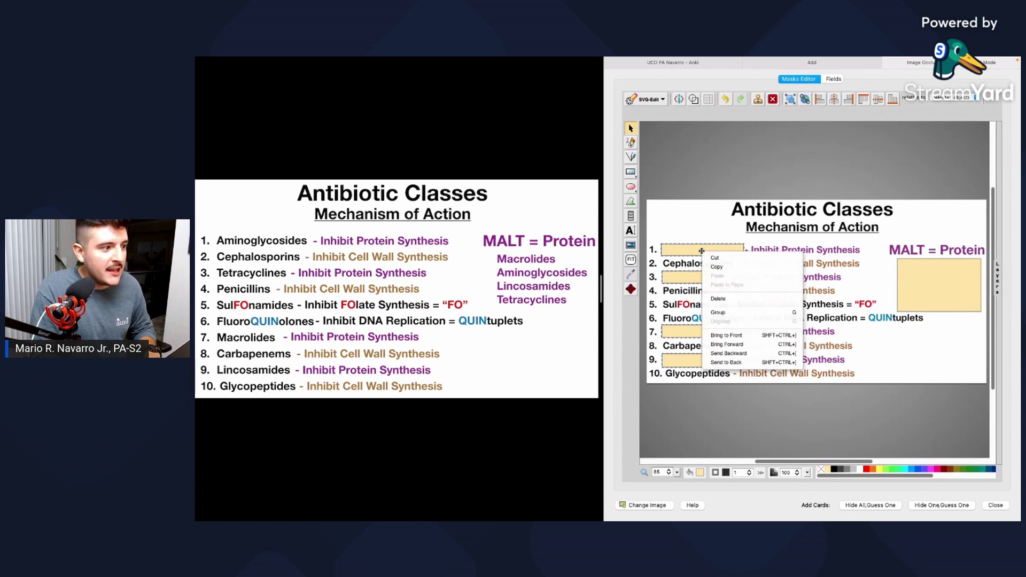
pyautogui.click(732, 313)
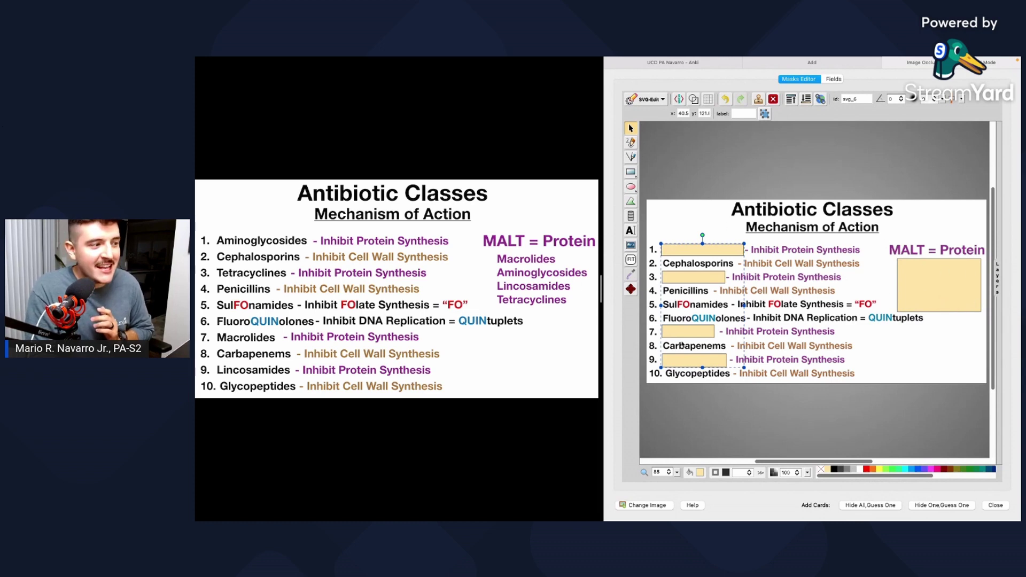
pyautogui.click(864, 505)
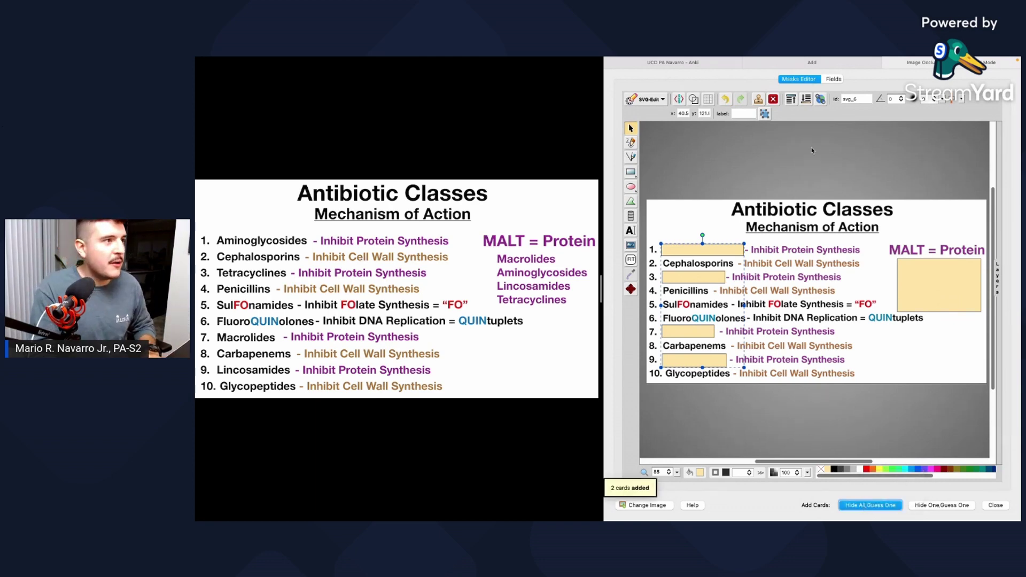
pyautogui.press('Escape')
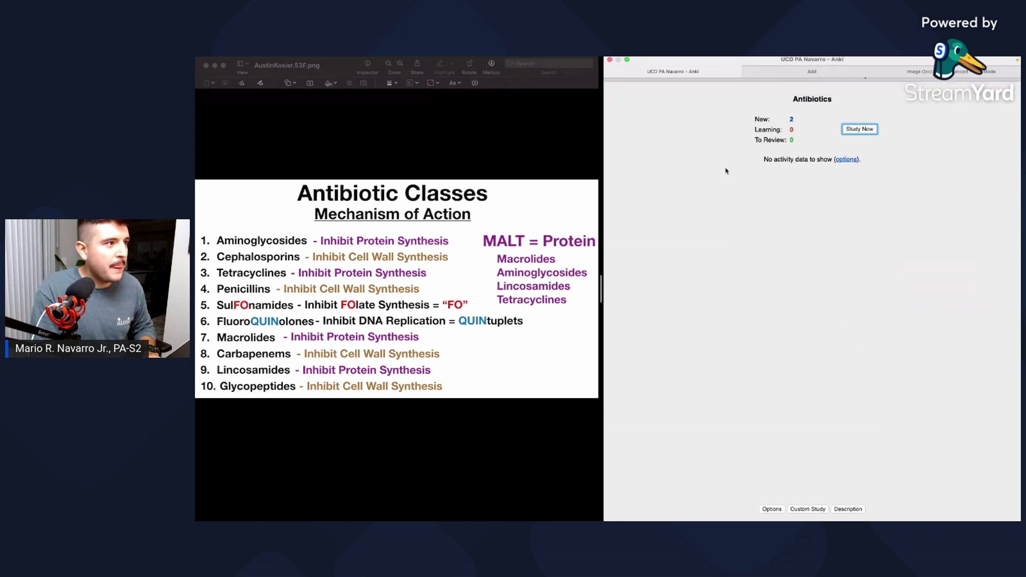
# Start studying the Antibiotics deck from its overview.
pyautogui.click(856, 131)
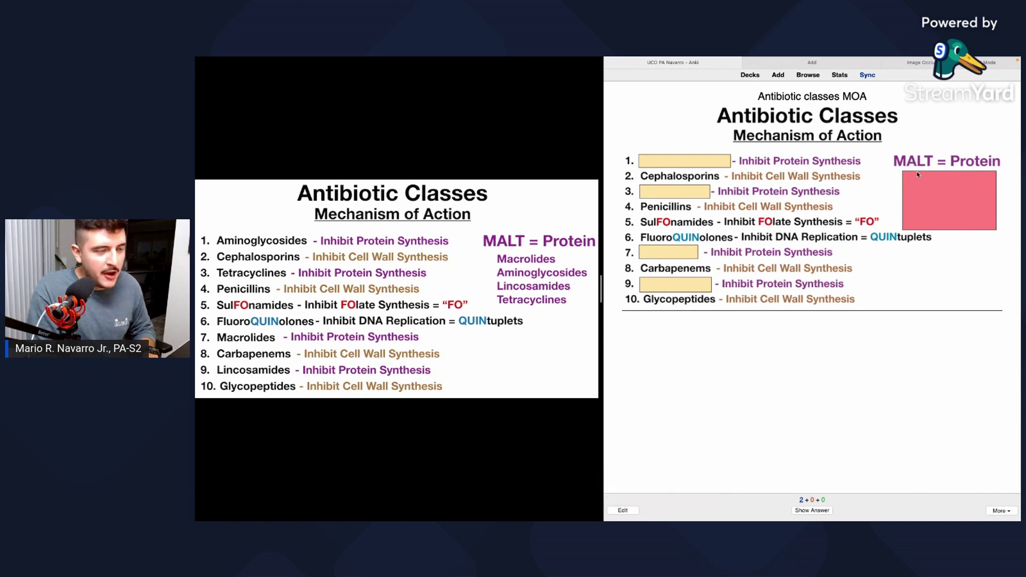
# Reveal the MALT card and rate it Good, reveal the drug-name card, then return to PowerPoint.
pyautogui.press('space')
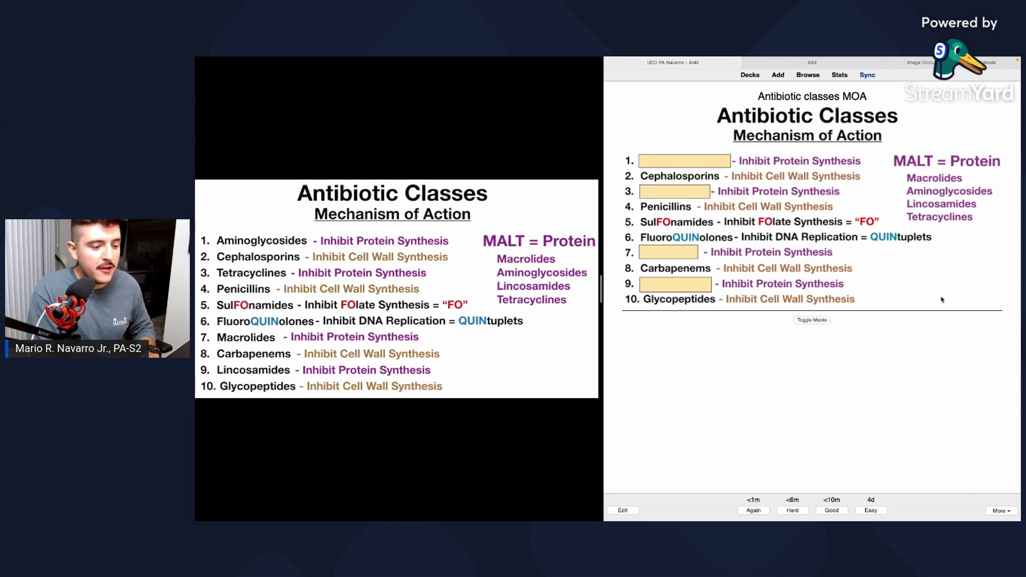
pyautogui.click(843, 511)
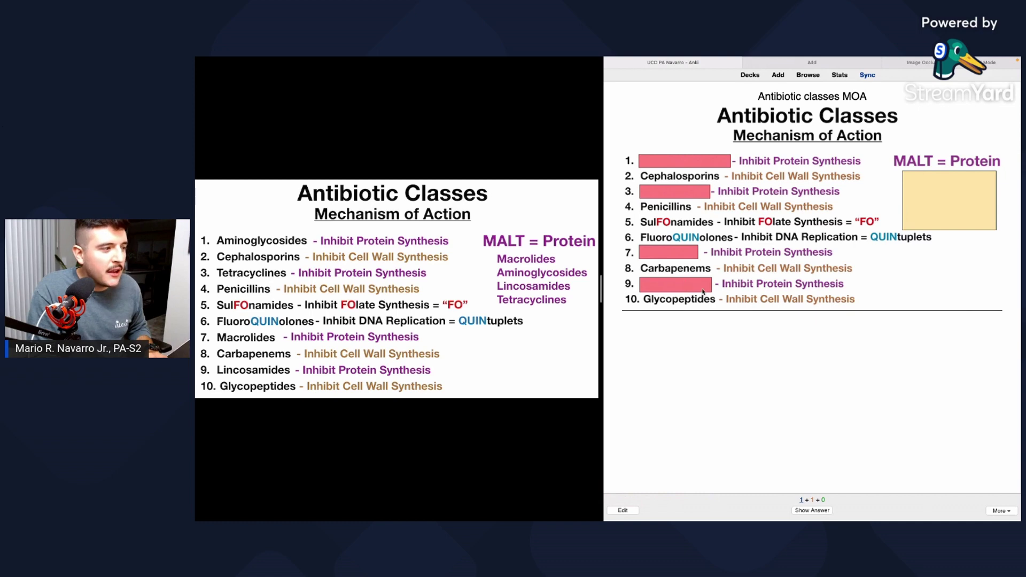
pyautogui.press('space')
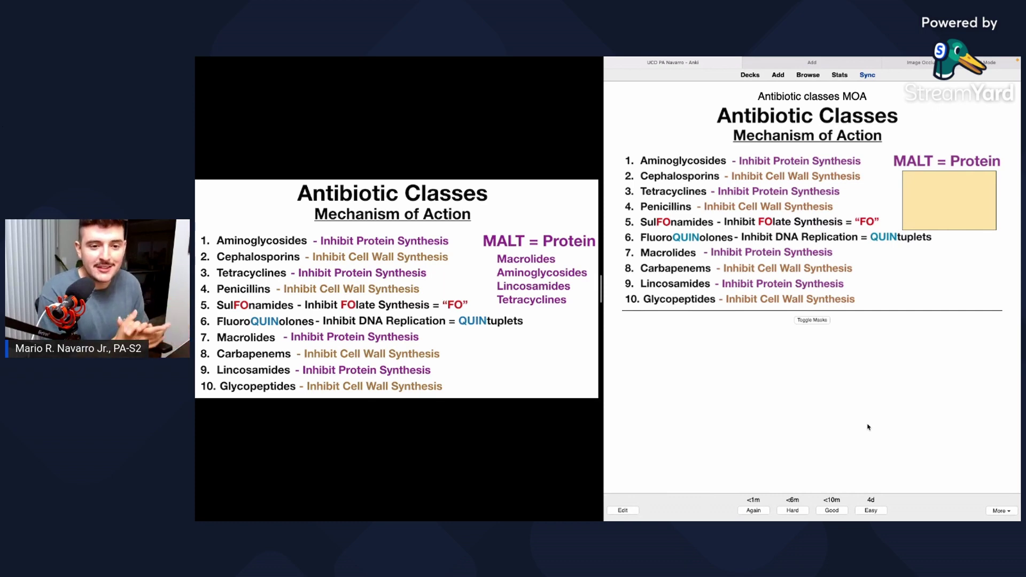
pyautogui.press('super+Tab')
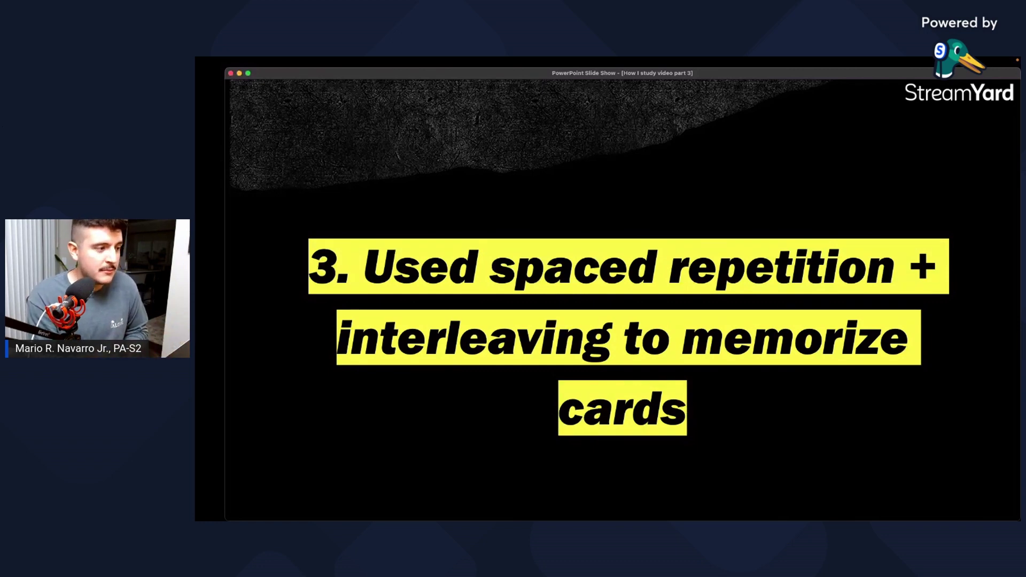
# Advance the slide show through the test banks and '4. Study Group' slides to the Kahoot illustration.
pyautogui.press('Right')
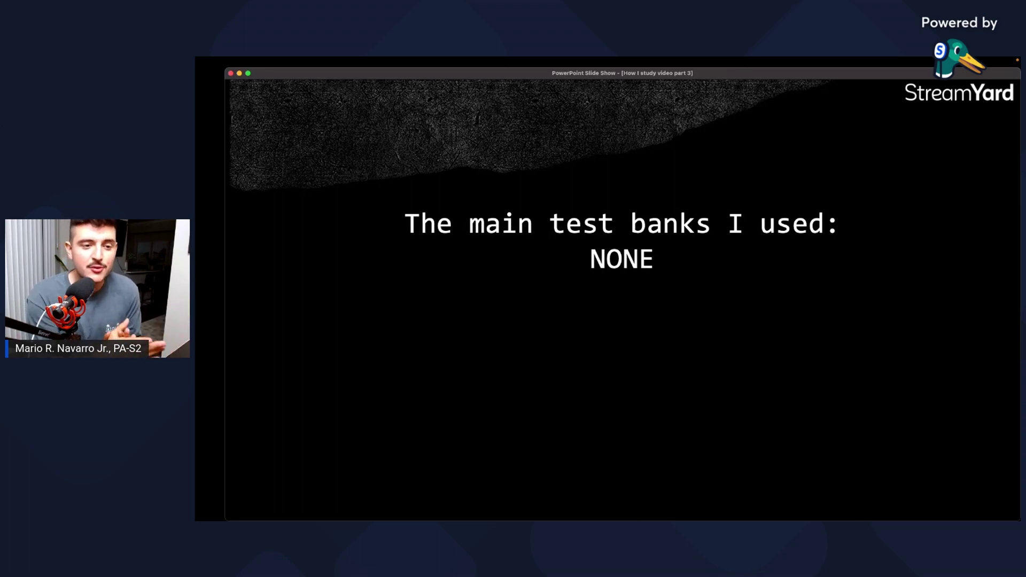
pyautogui.press('Right')
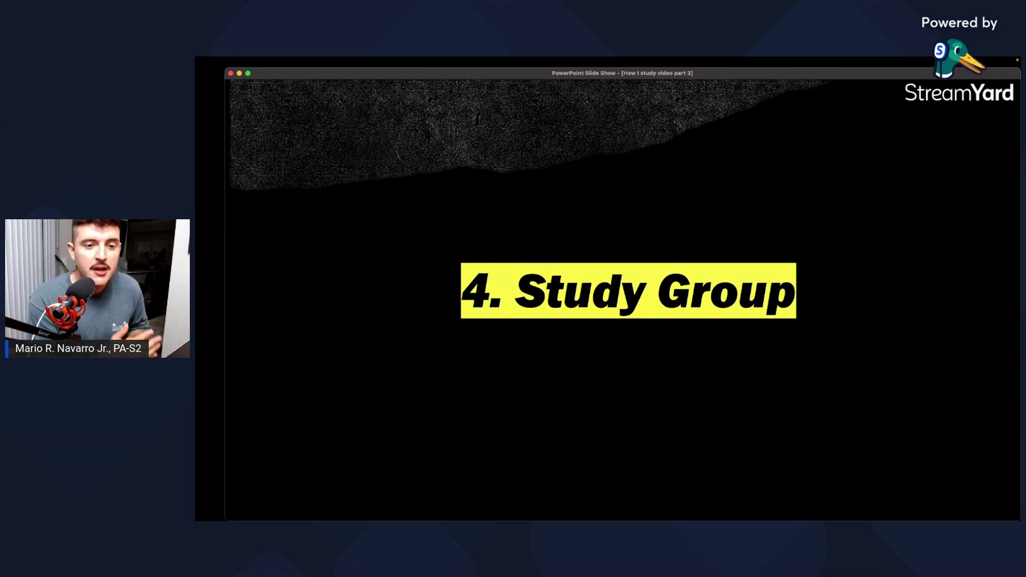
pyautogui.press('Right')
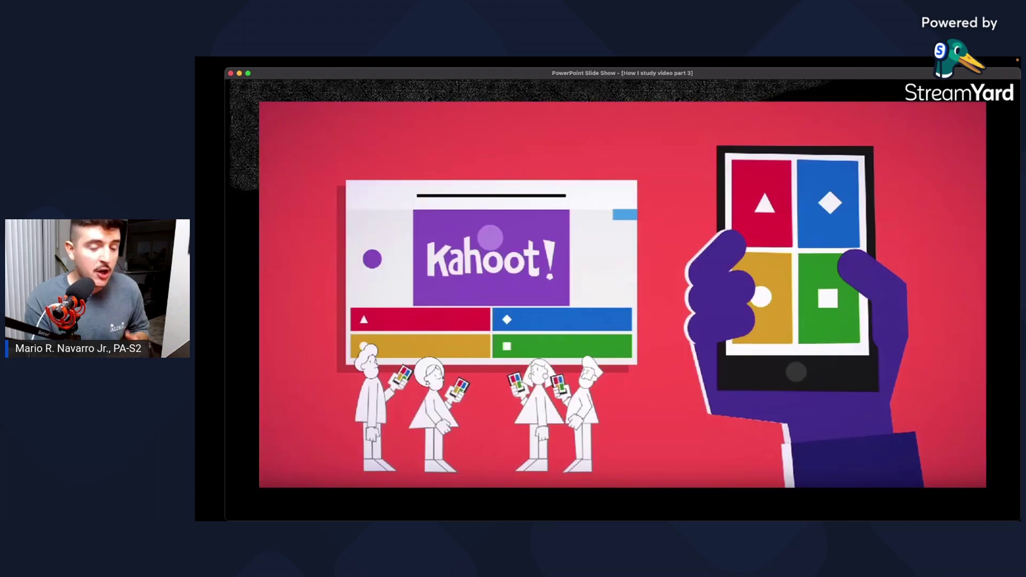